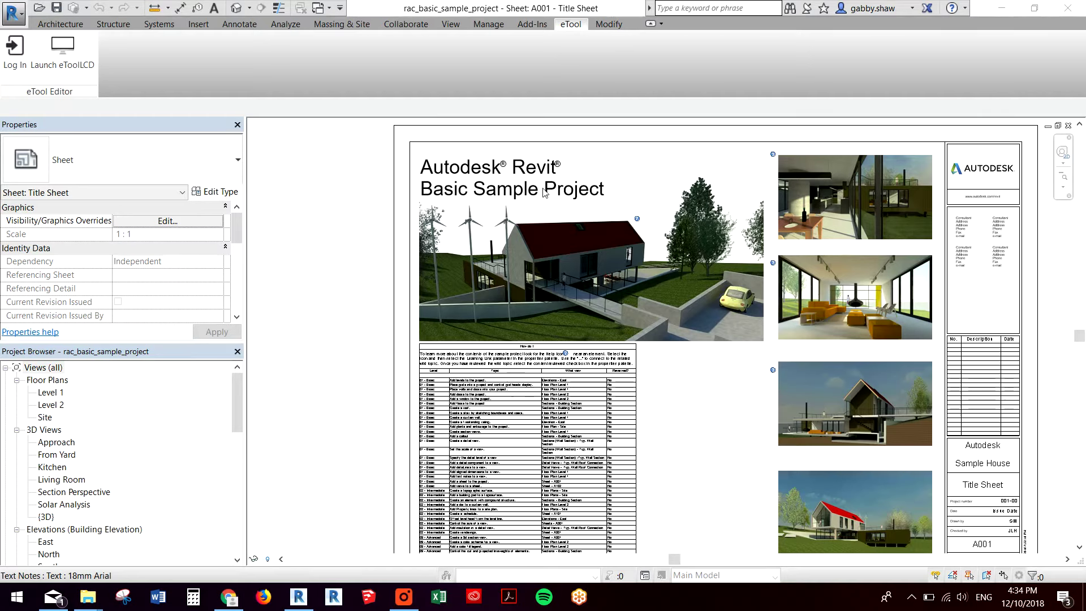
- Open the eToolLCD sign-in dialog from the eTool ribbon tab
left_click(13, 53)
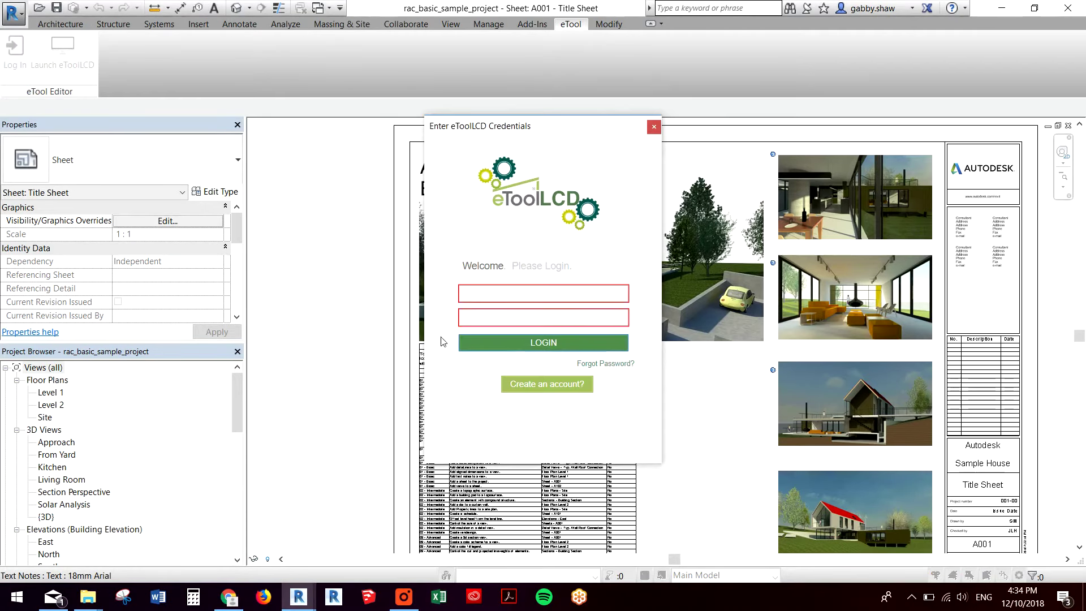
left_click(542, 293)
left_click(654, 125)
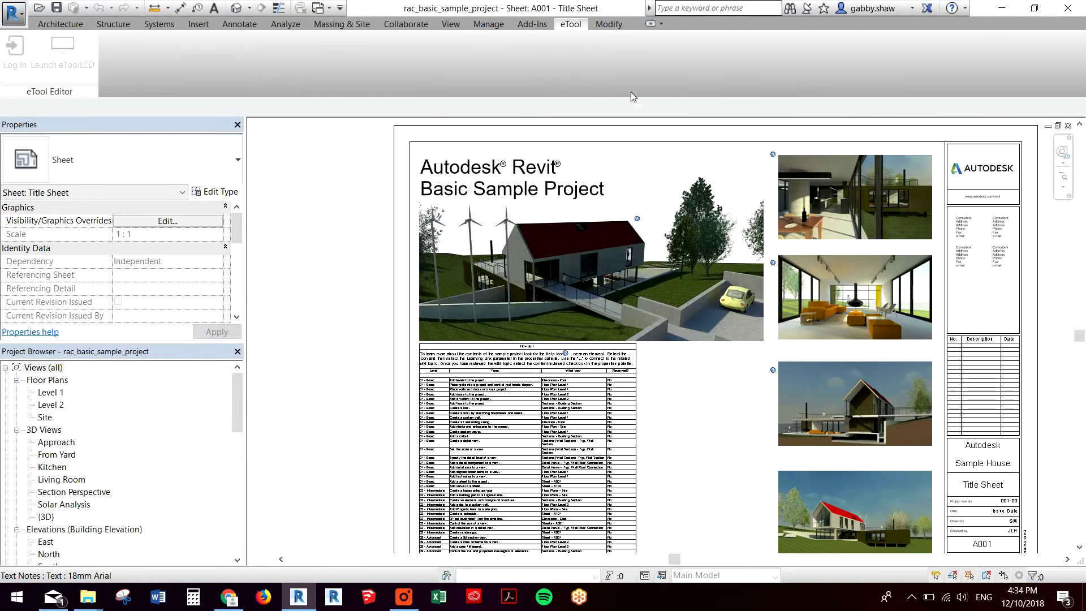
left_click(67, 26)
left_click(574, 24)
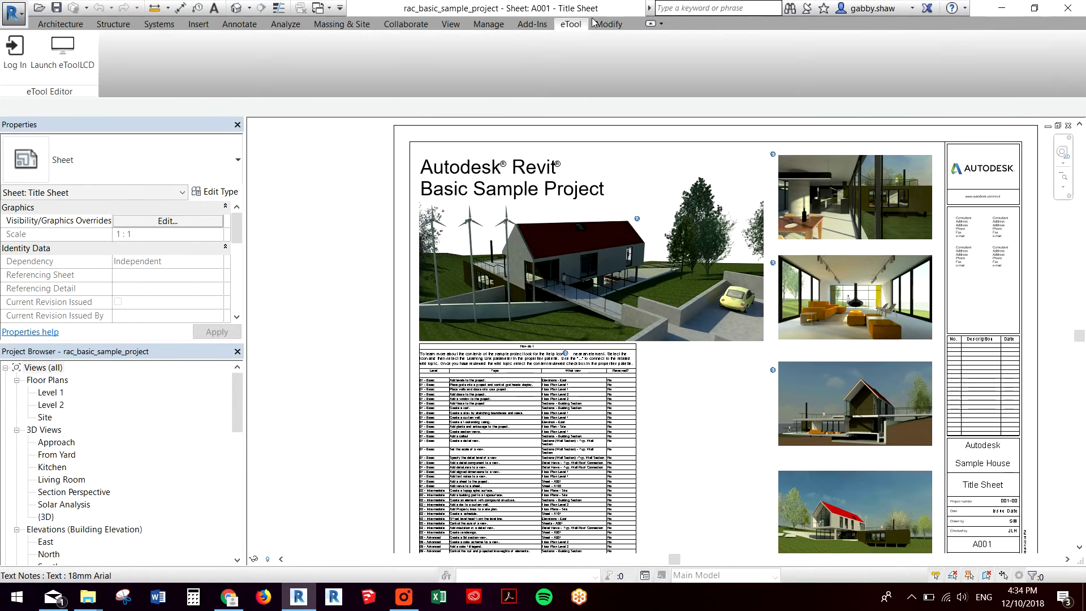
left_click(27, 57)
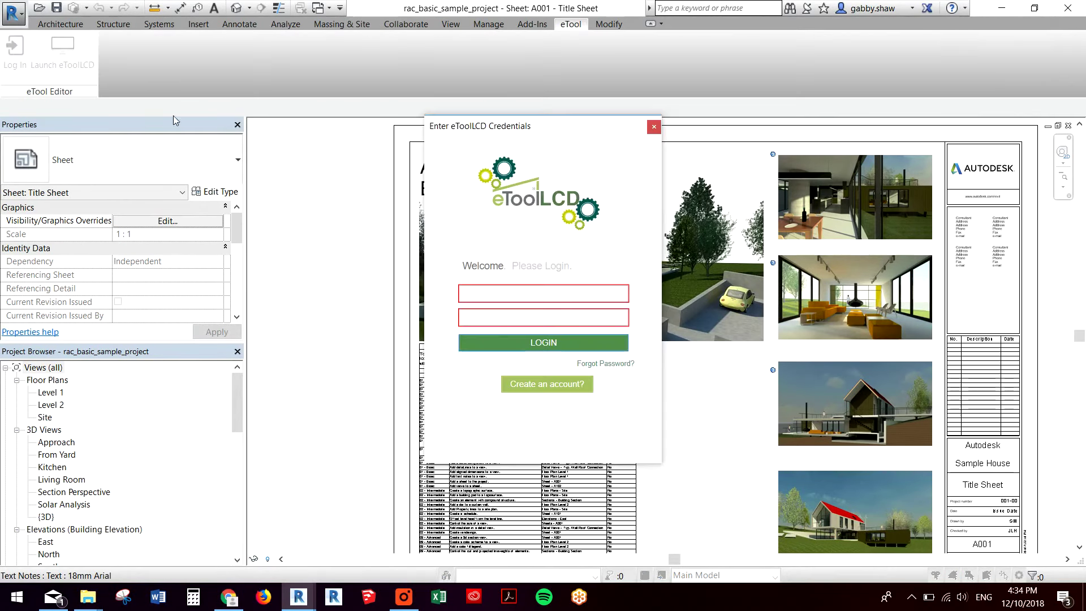
- Enter the account e-mail as the username and type the account password
type("E")
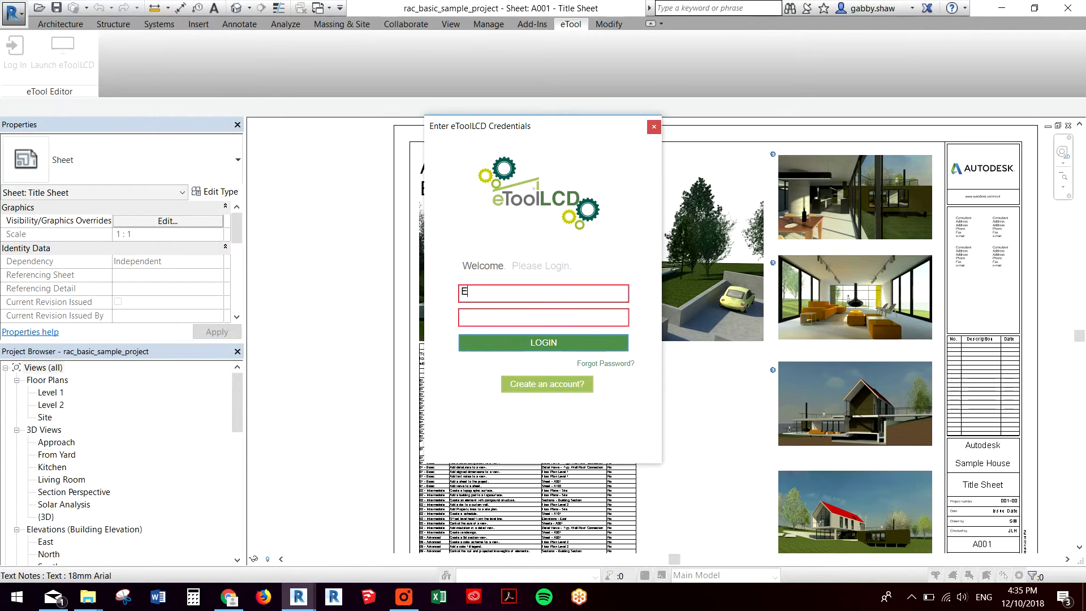
key("BackSpace")
type("eToolLCD")
key("BackSpace")
key("BackSpace")
key("BackSpace")
key("BackSpace")
key("BackSpace")
key("BackSpace")
key("BackSpace")
key("BackSpace")
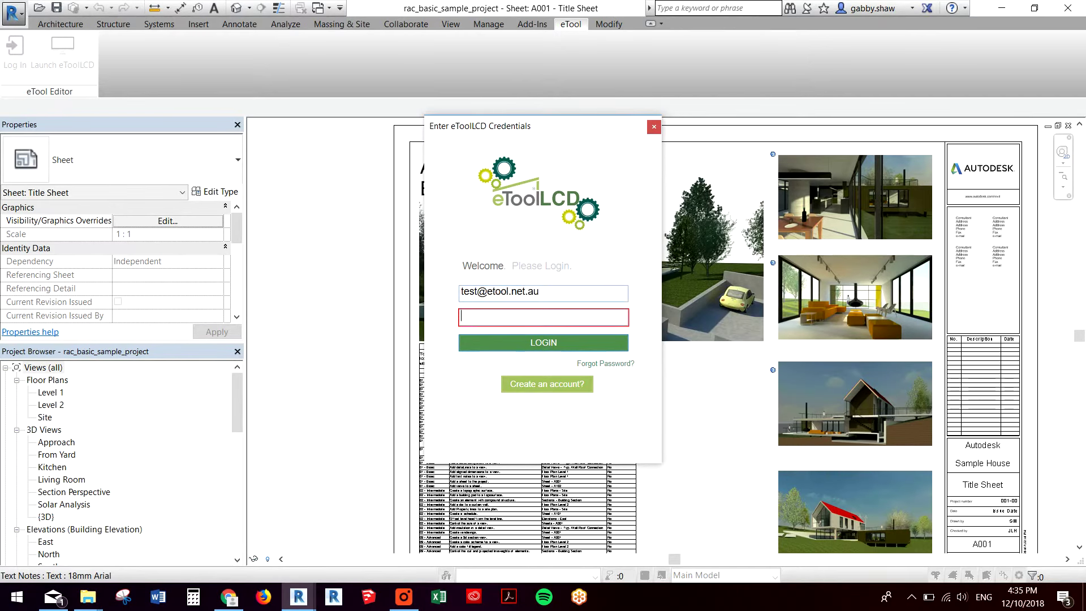
key("Tab")
type("*******")
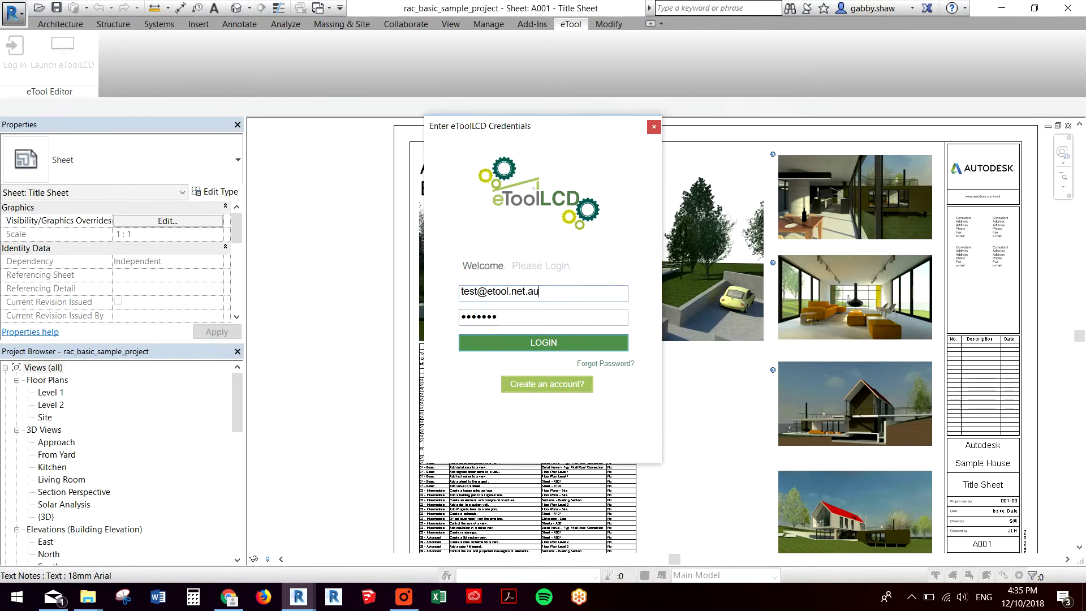
- Log in to eToolLCD, then close the Dashboard and Design Option 1 browser tabs
left_click(578, 341)
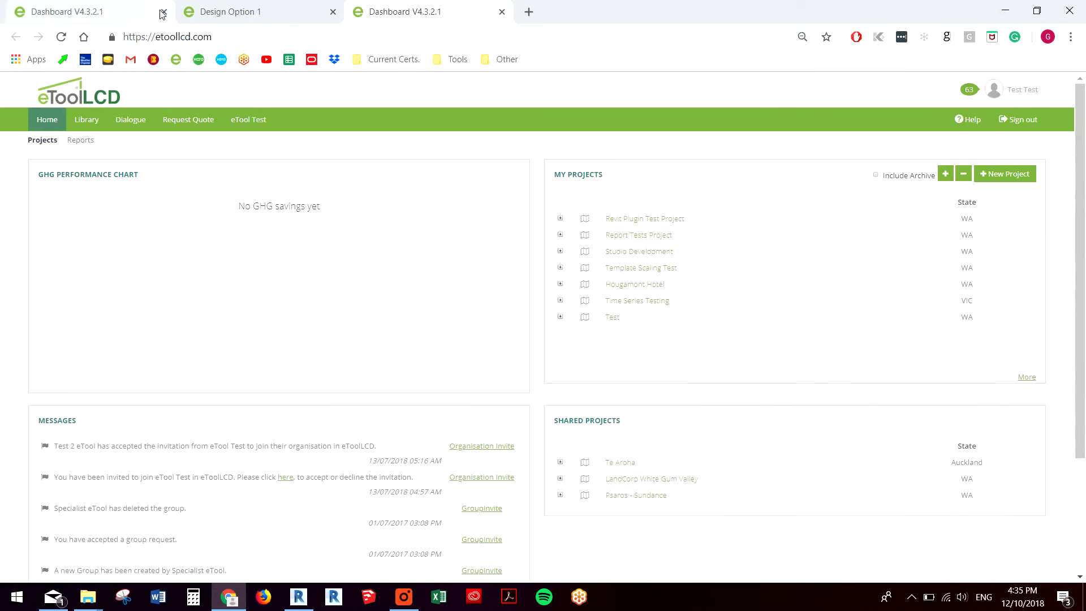
left_click(163, 13)
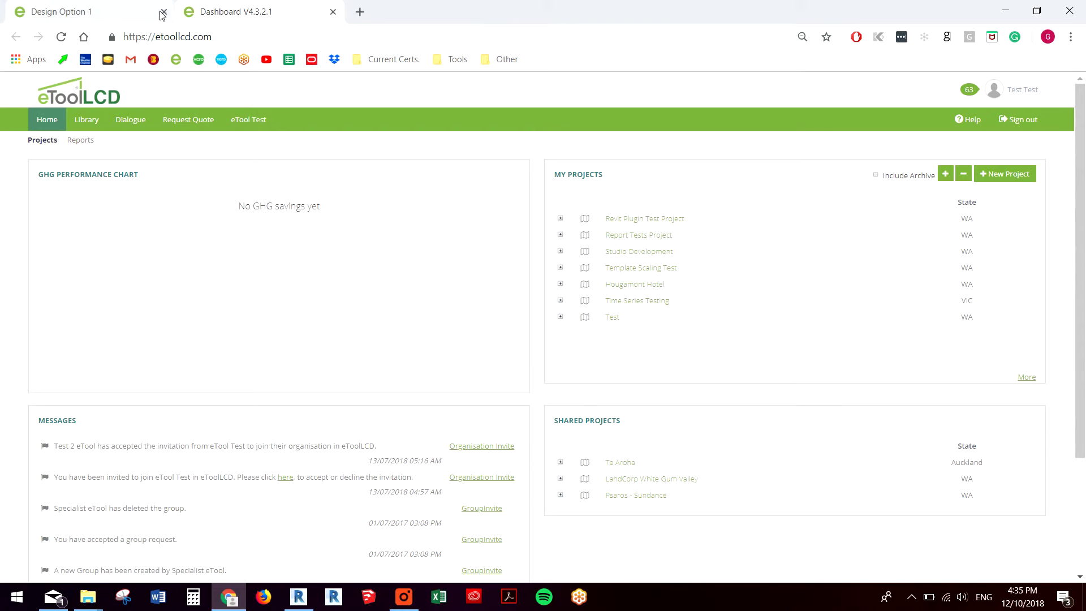
left_click(162, 12)
left_click(162, 12)
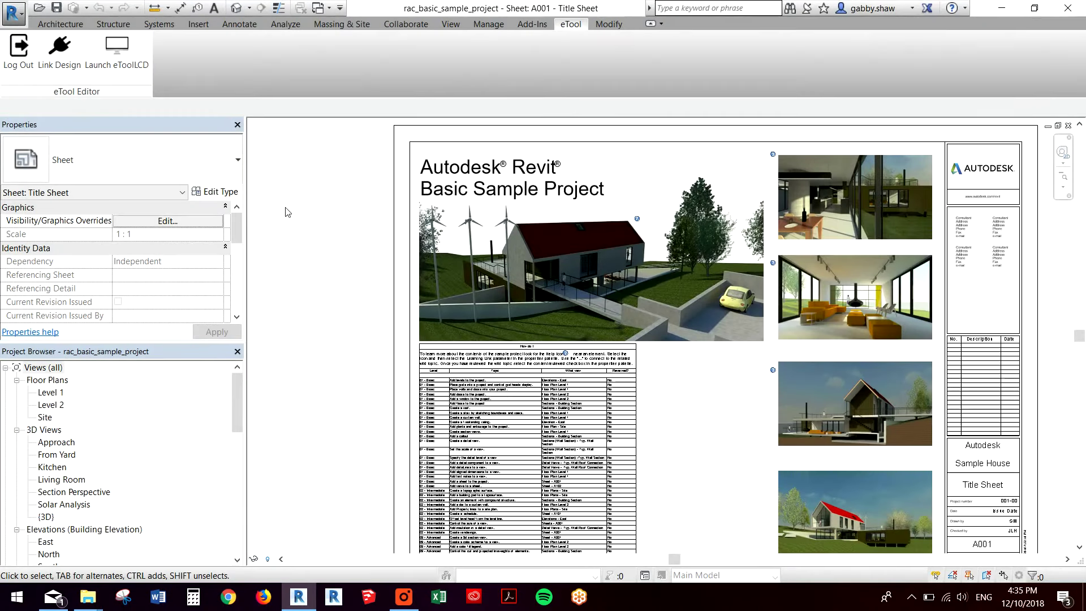
- Link the model to Design Option 1 under Revit Plugin Test Project > Residential Building
left_click(64, 52)
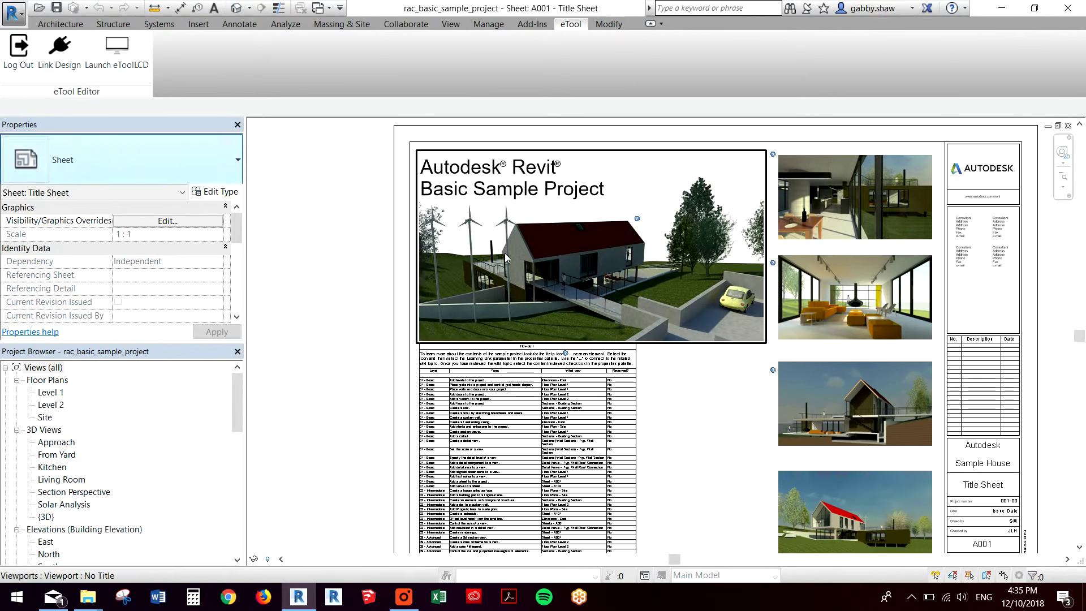
left_click(58, 57)
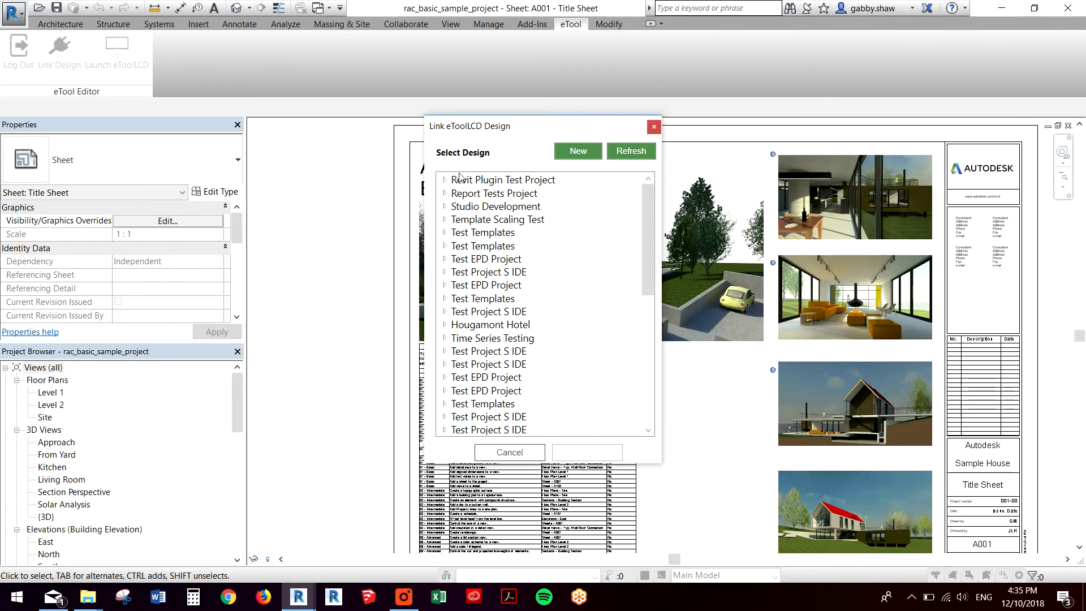
left_click(575, 155)
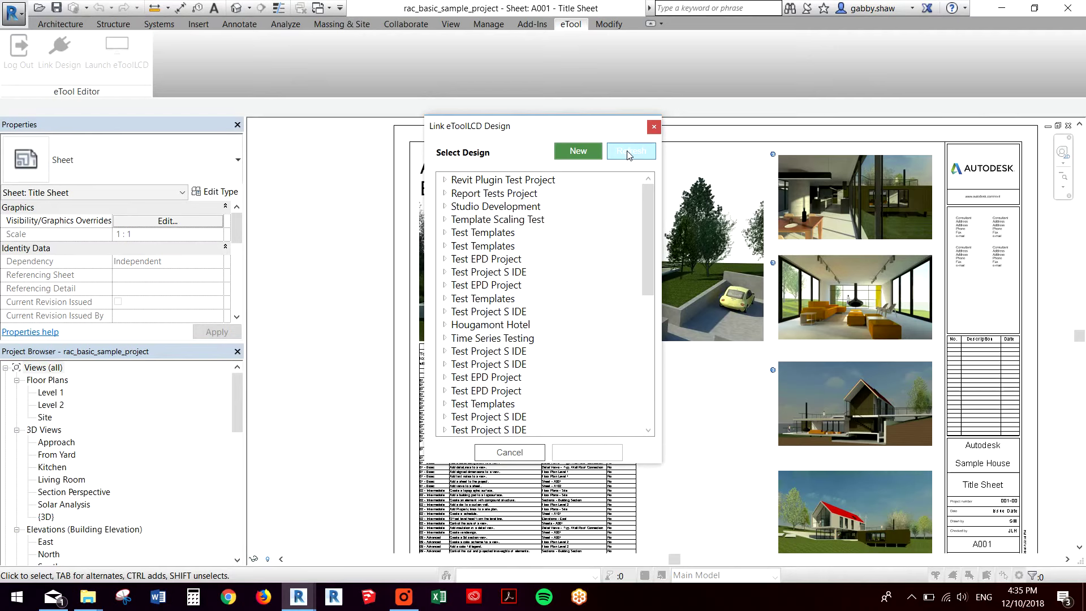
left_click(444, 180)
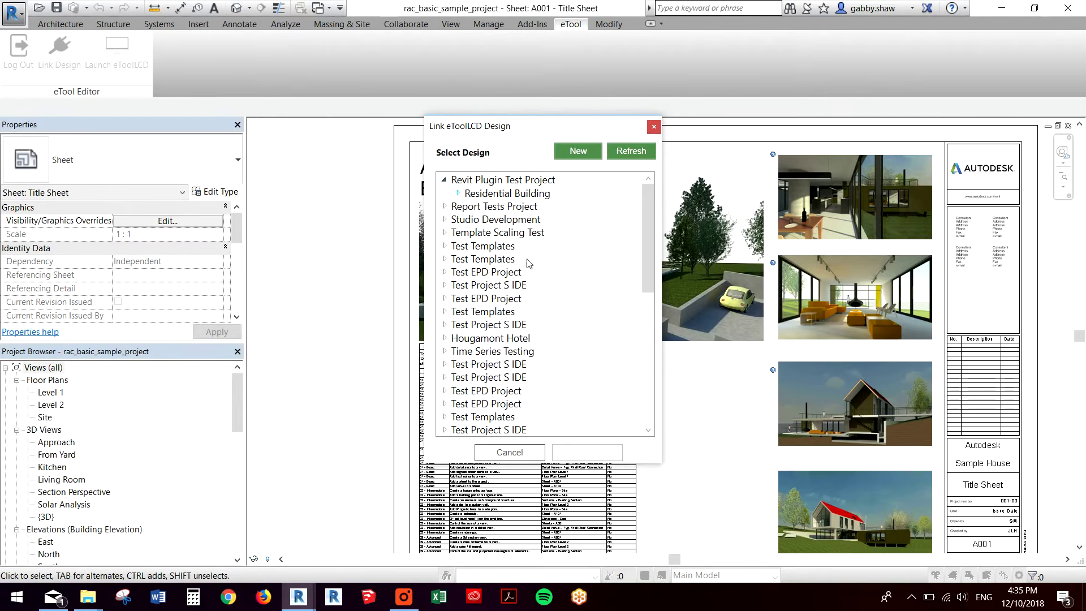
left_click(520, 211)
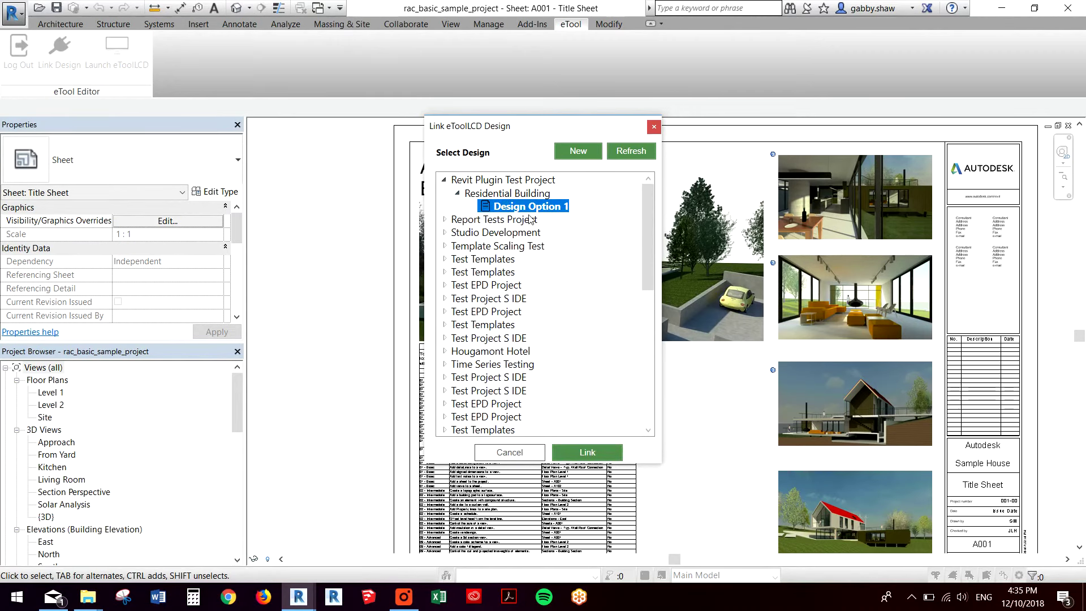
left_click(587, 452)
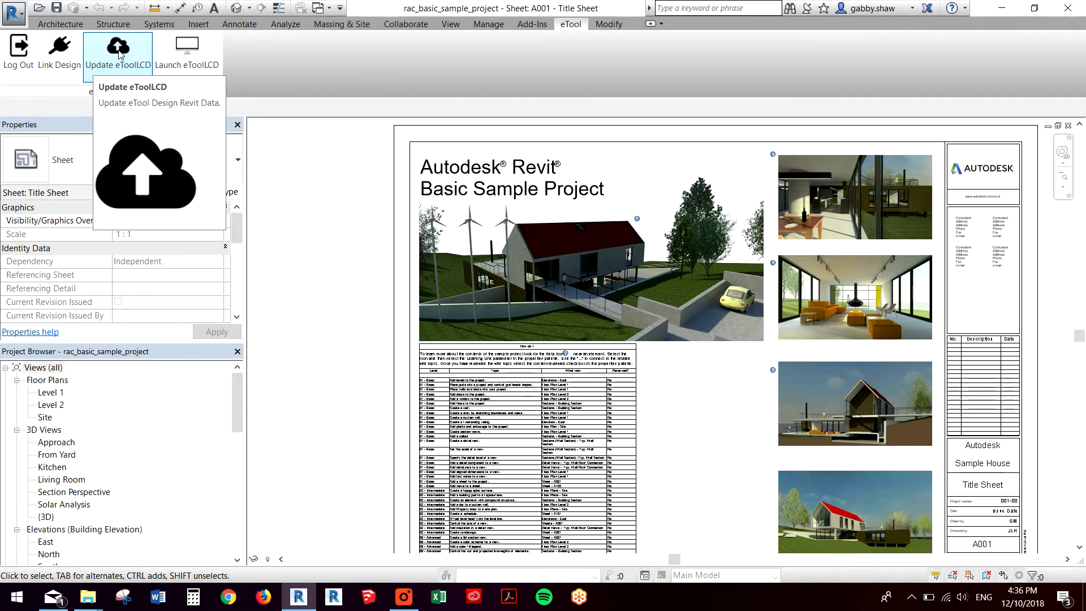
- Run Update eToolLCD to push the model's components to the linked design
left_click(119, 53)
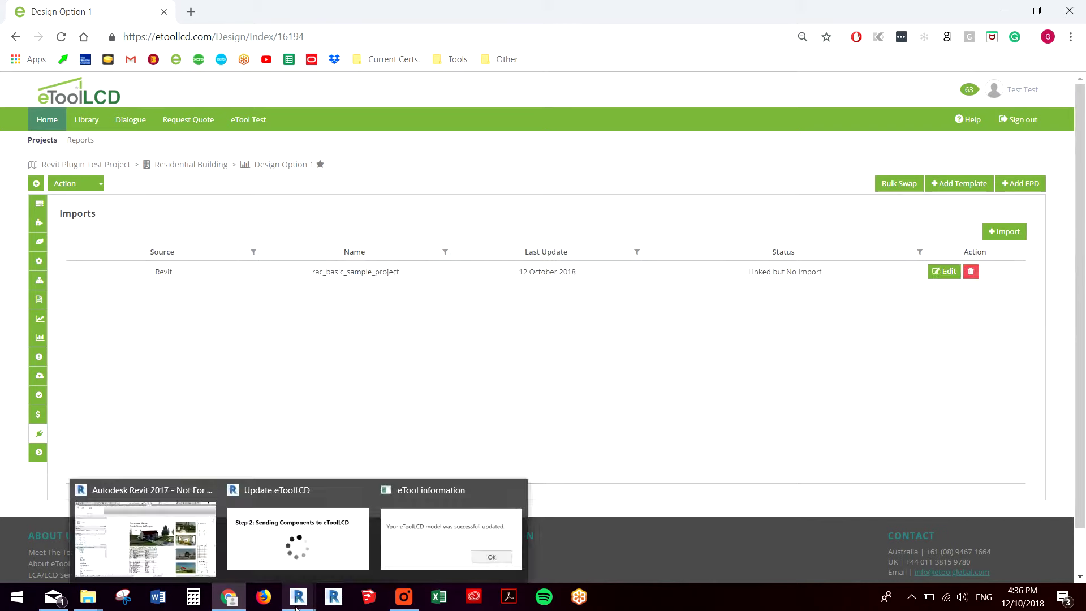
- Acknowledge the eTool message confirming the successful model update
mouse_move(299, 597)
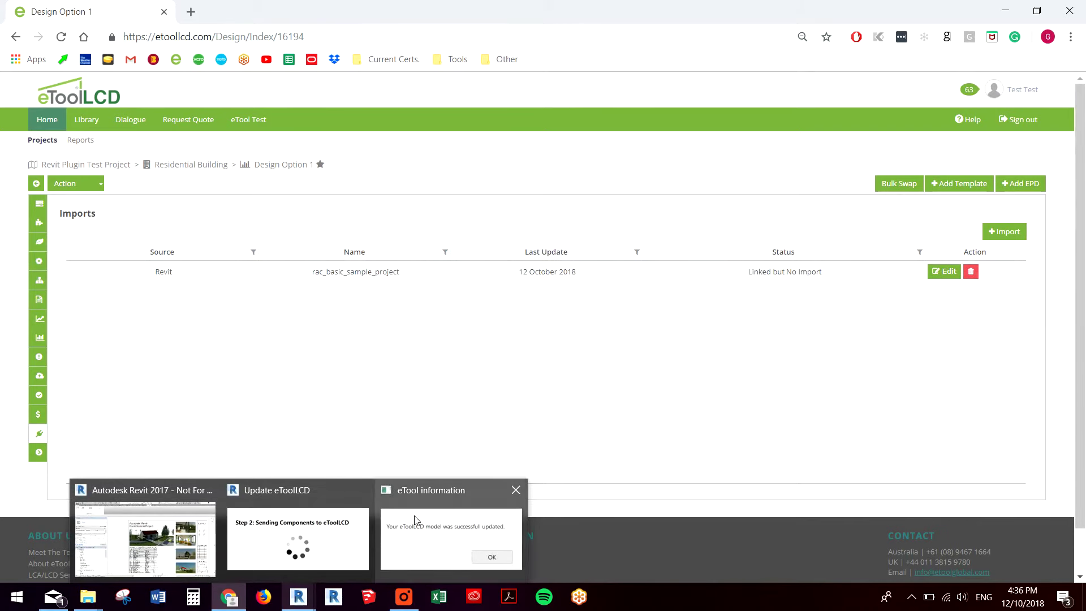
left_click(439, 523)
left_click(603, 346)
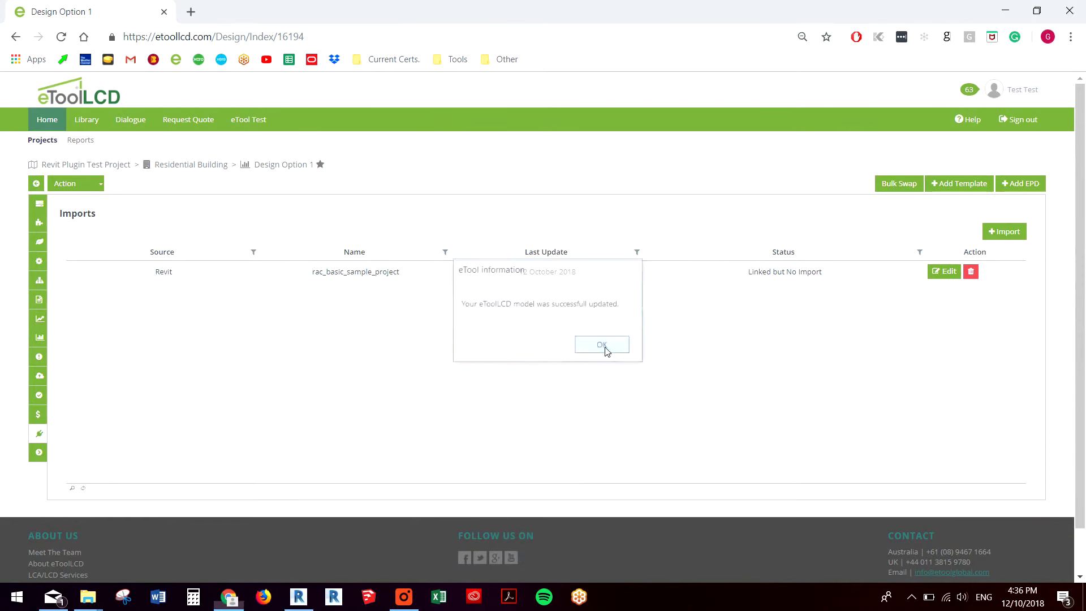
- Check the GWP overview, then open the rac_basic_sample_project Revit import for review
mouse_move(303, 605)
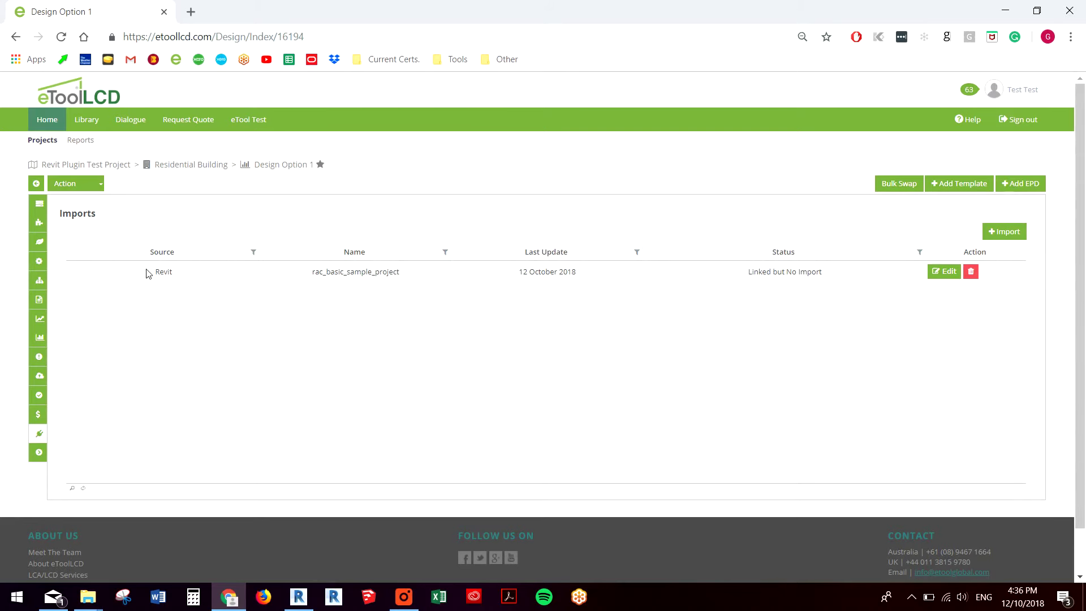
left_click(39, 204)
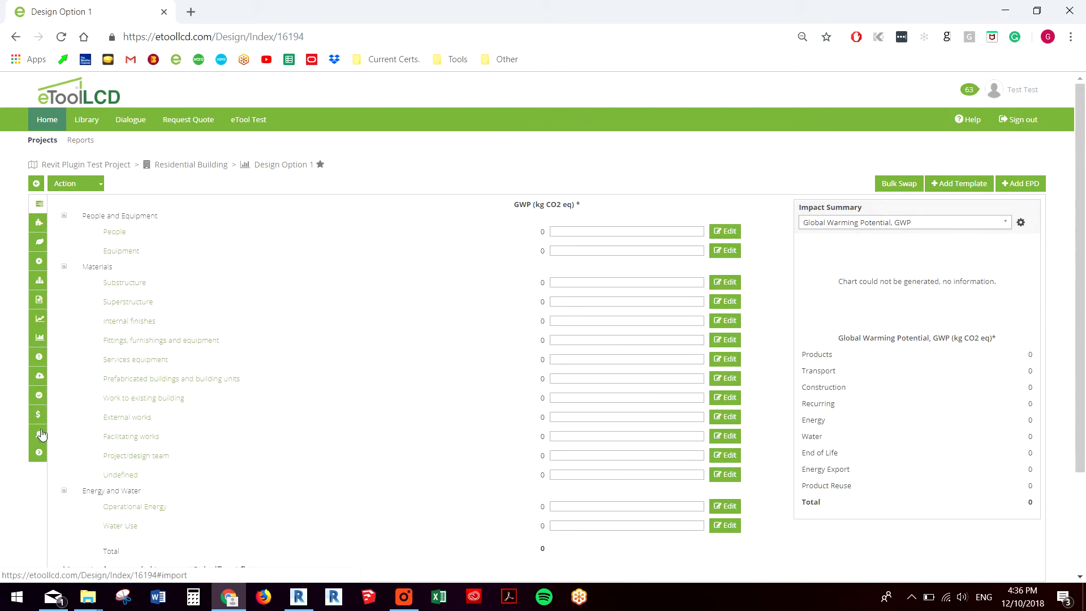
left_click(38, 434)
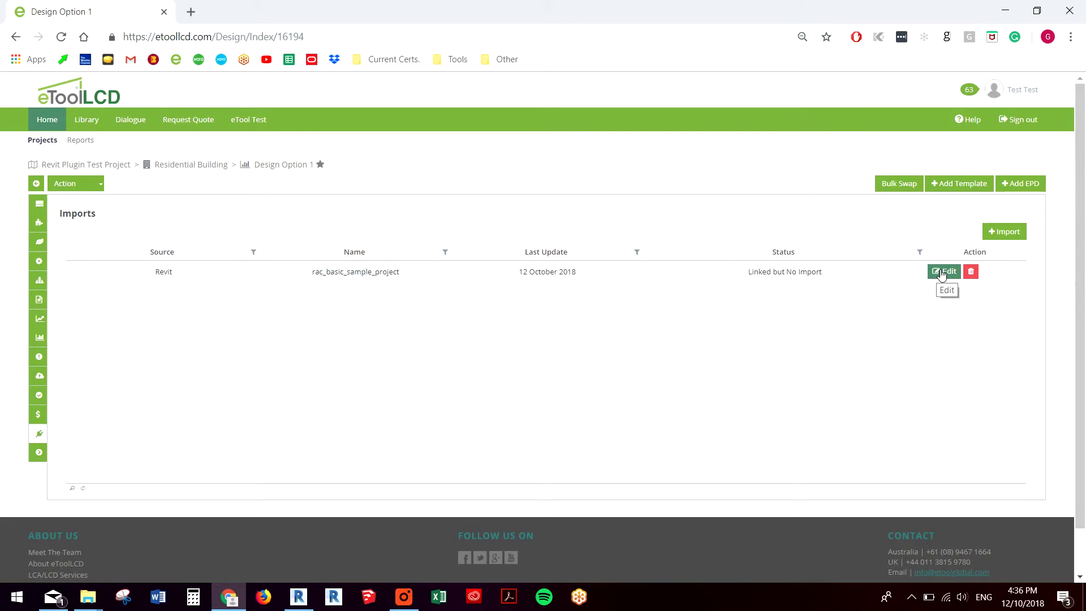
left_click(942, 275)
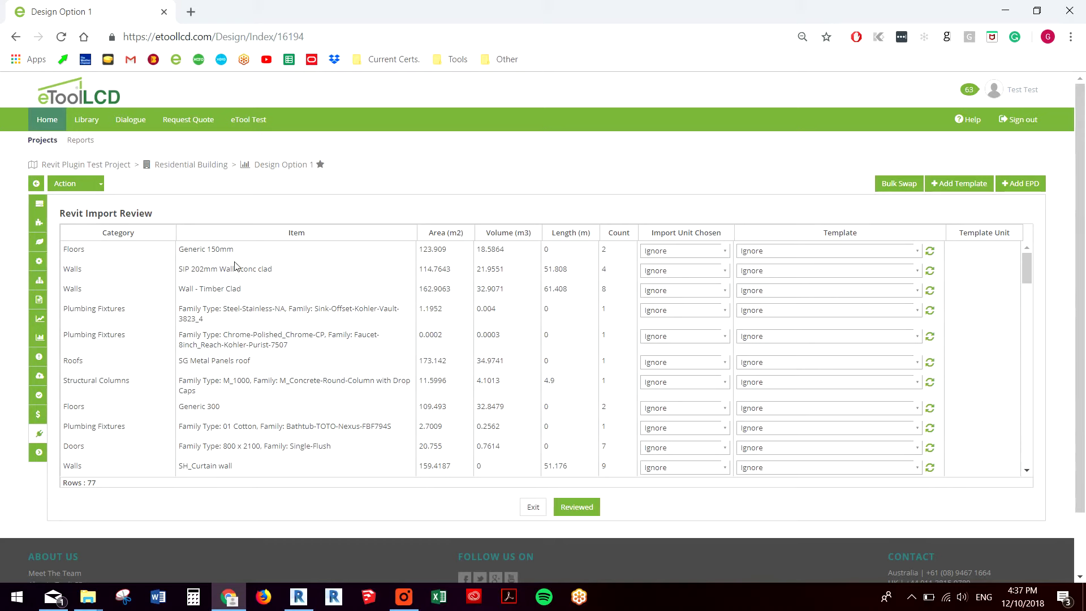
- Search '150mm' to give the Generic 150mm floor the Concrete Floor, 150mm slab template, quantified in m2 (Area)
left_click(796, 256)
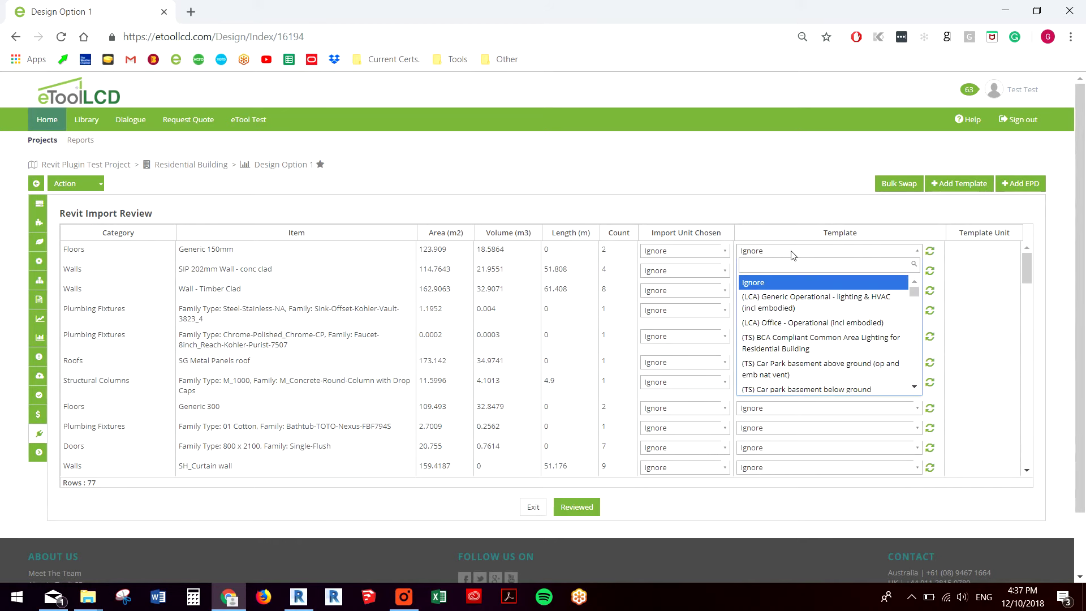
type("150")
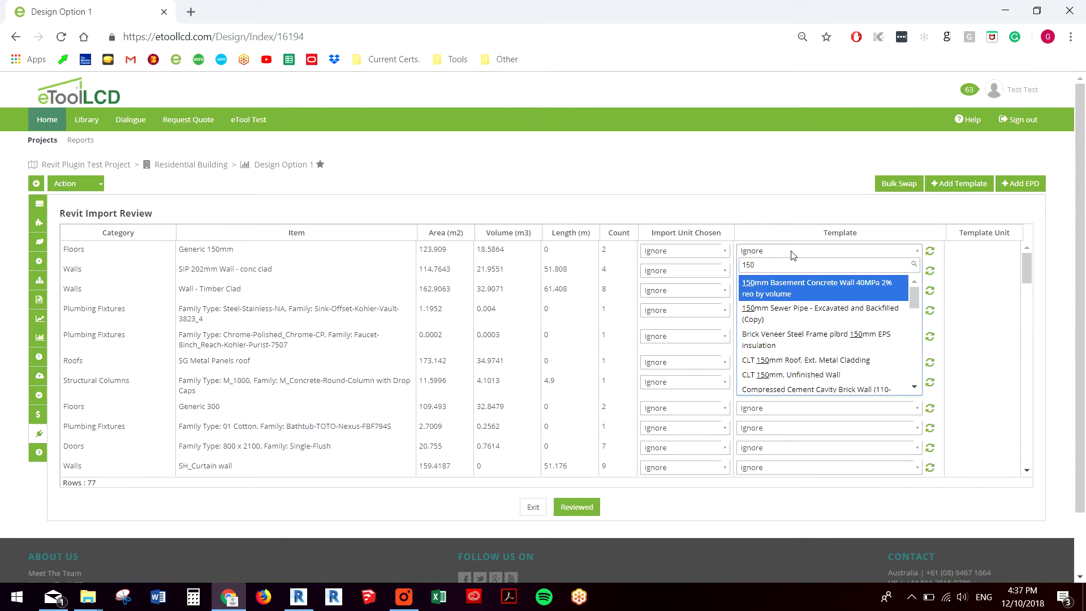
type("mm flo")
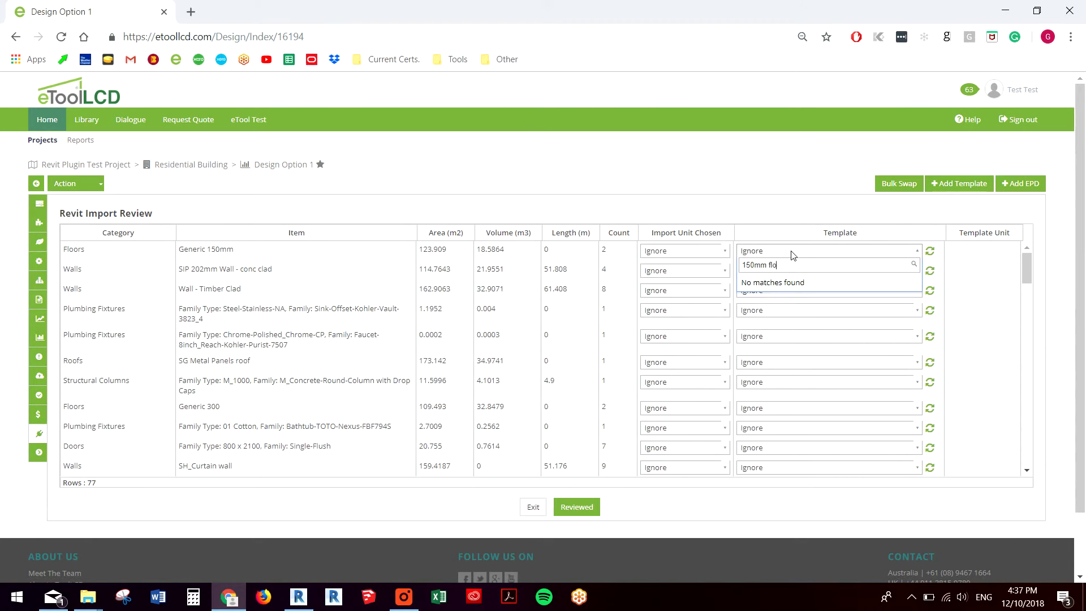
key("BackSpace")
key("BackSpace")
key("BackSpace")
key("BackSpace")
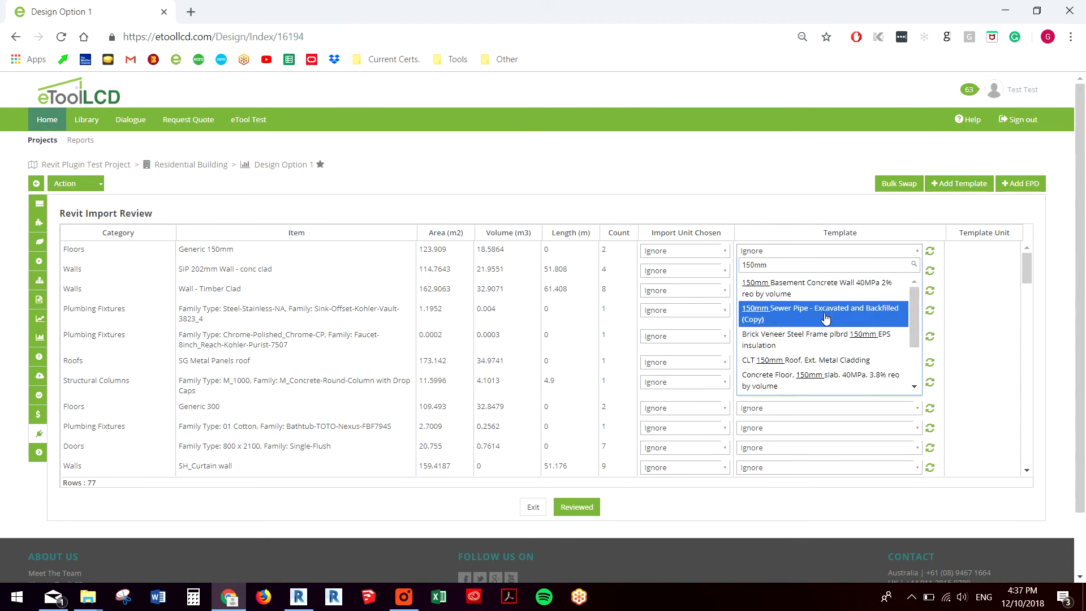
scroll(826, 319, "down", 2)
left_click(820, 317)
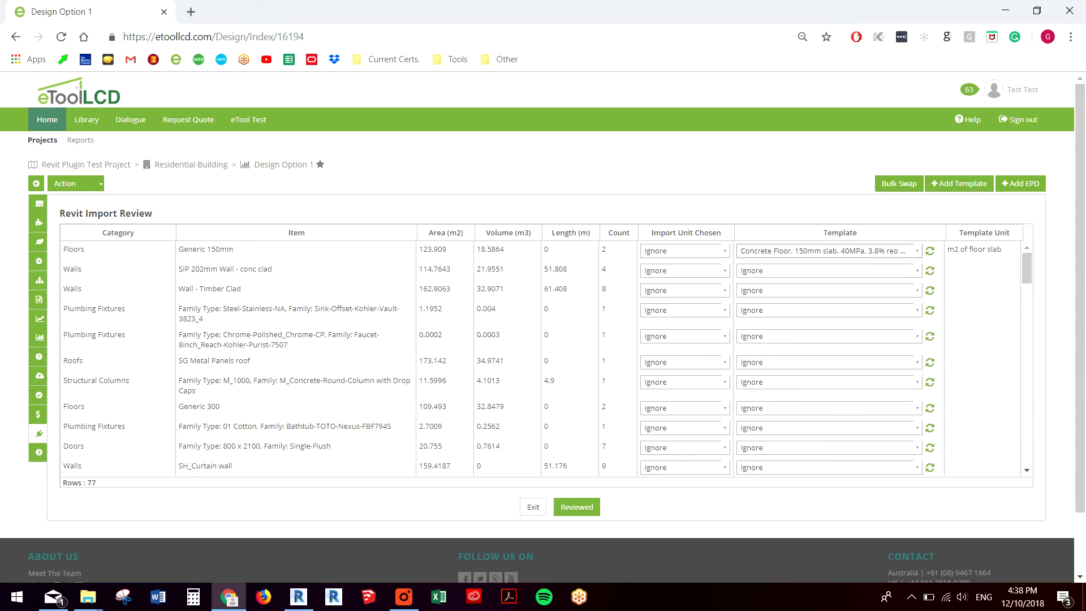
left_click(688, 252)
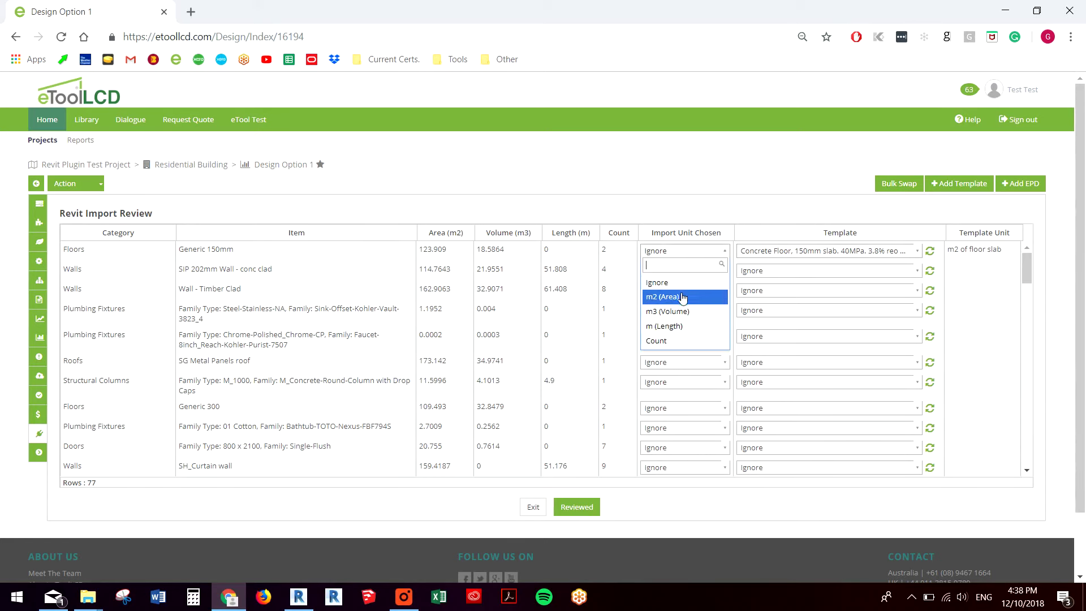
left_click(686, 298)
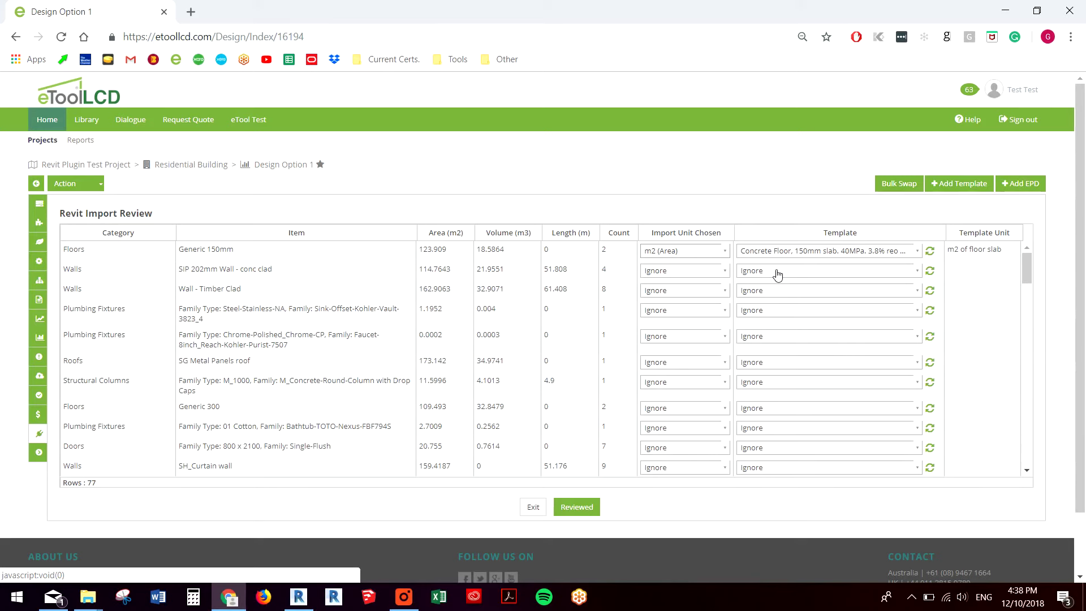
- Mark the import Reviewed and check the GWP summary totalling 18,400 kg CO2 eq
left_click(580, 508)
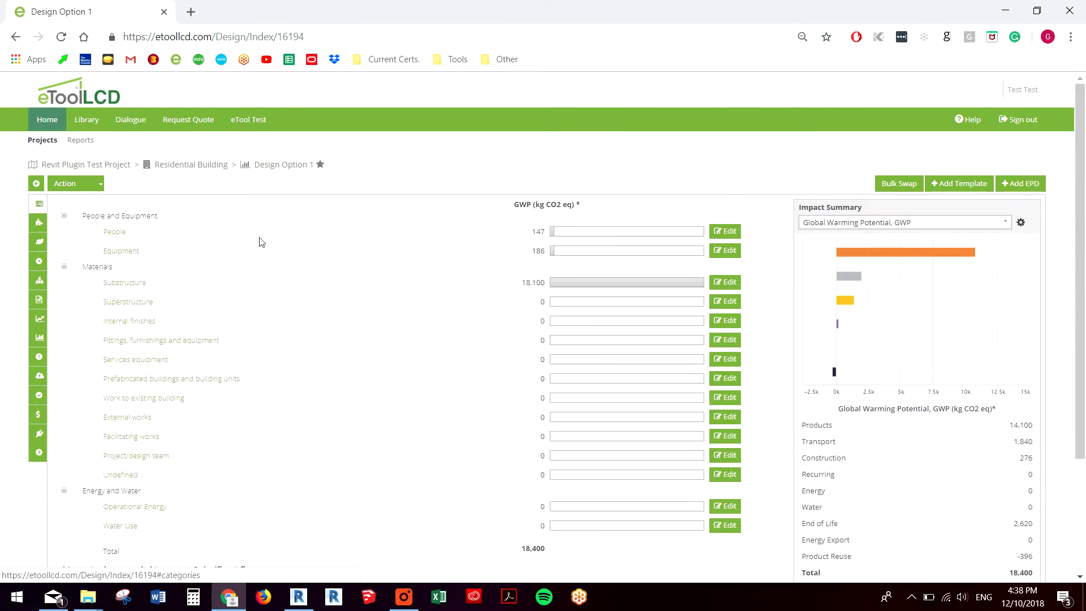
scroll(513, 279, "down", 1)
scroll(513, 280, "up", 1)
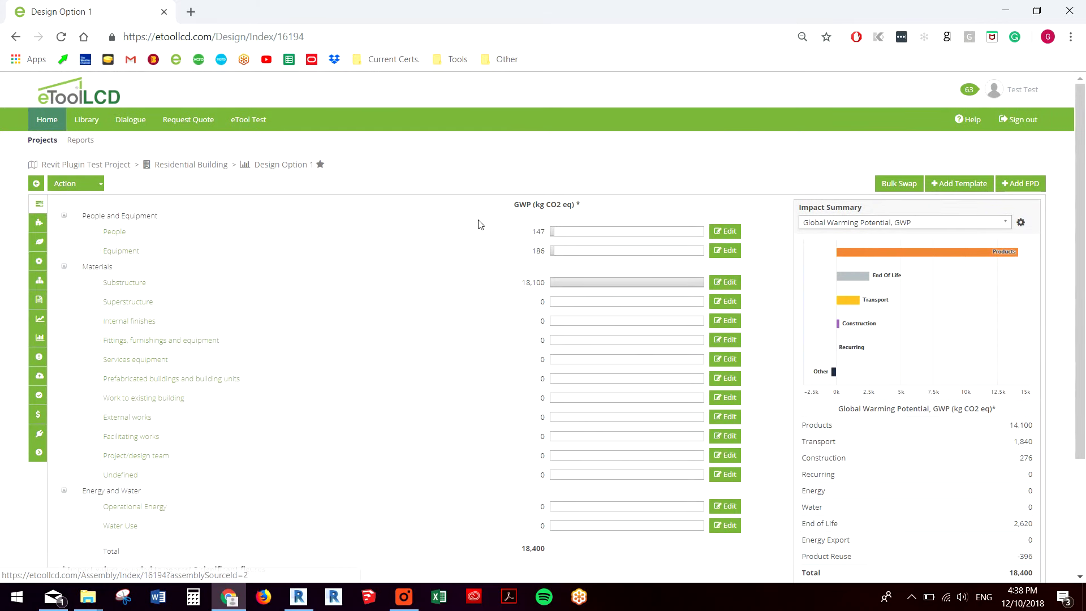
left_click(124, 284)
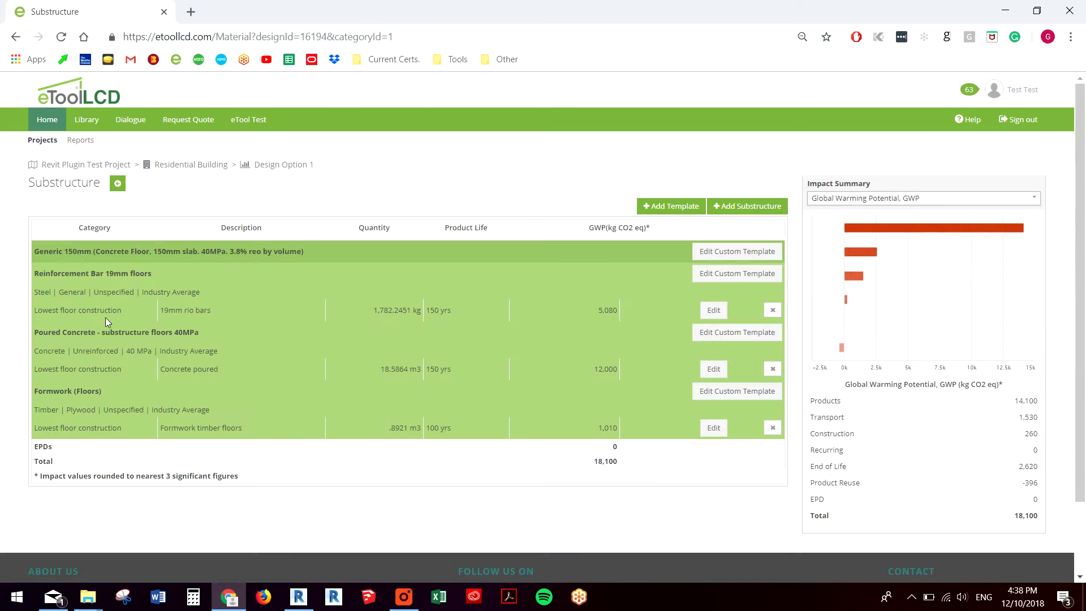
left_click(279, 166)
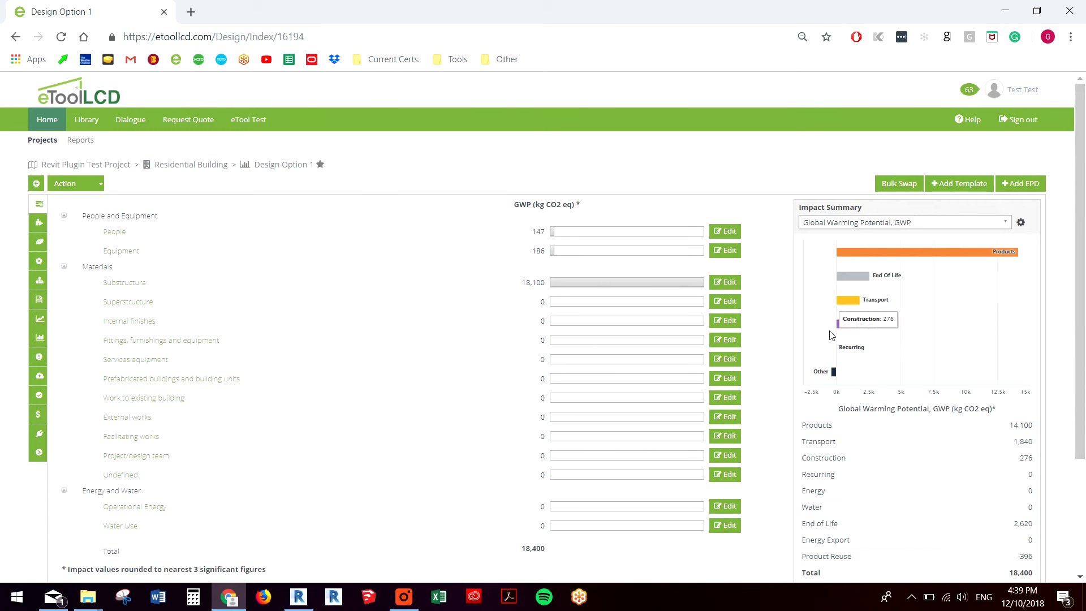
mouse_move(838, 374)
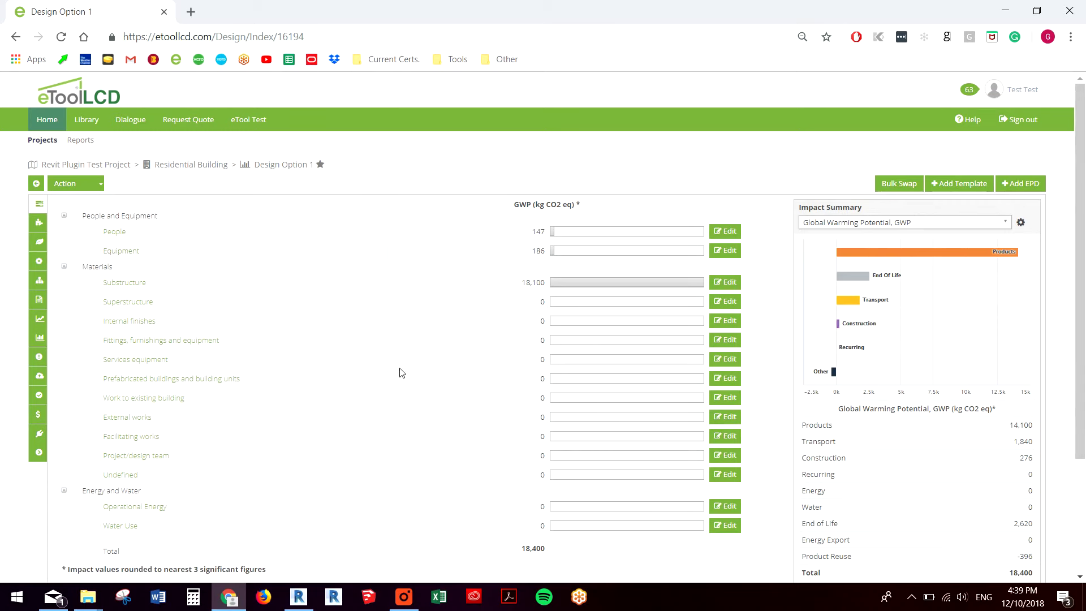